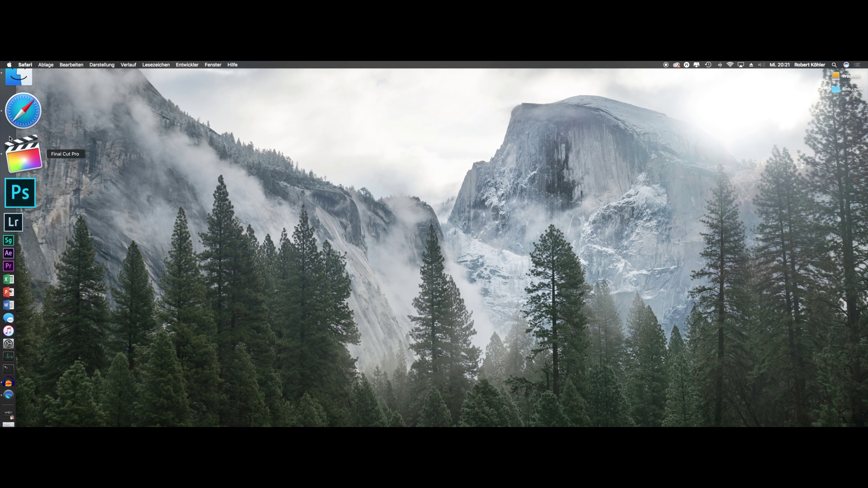
Bring Final Cut Pro forward, turn off skimming, and compare the clip with and without mLut.
left_click(10, 144)
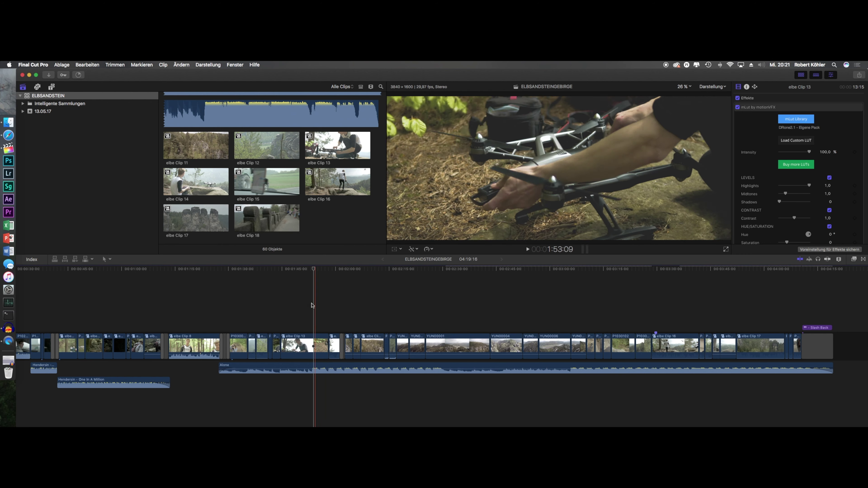
key("s")
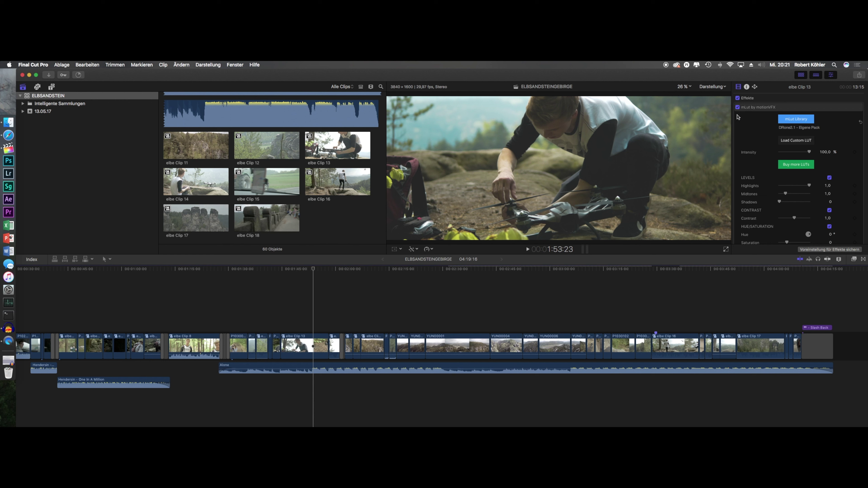
mouse_move(780, 107)
left_click(737, 107)
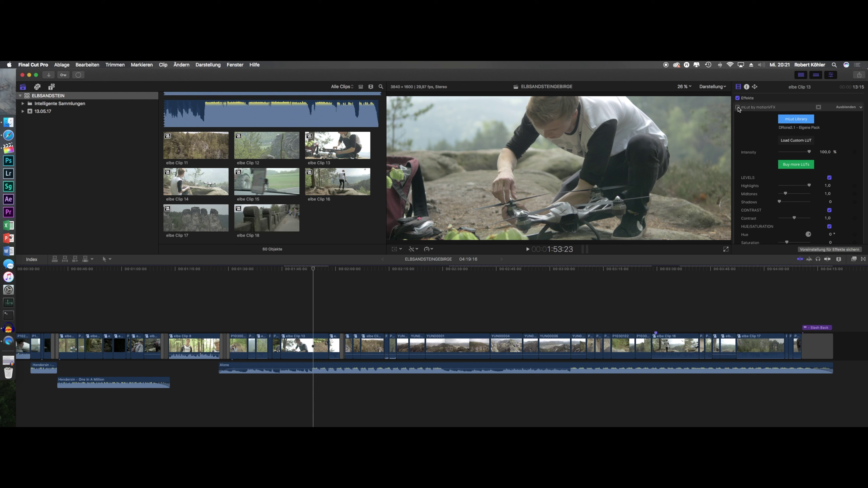
left_click(738, 107)
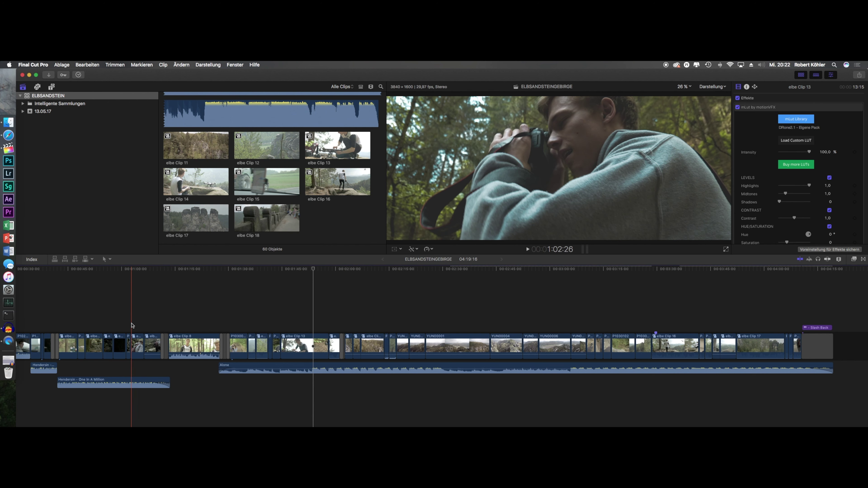
Disable mLut on the close-up of the man with the camera and view it full screen.
left_click(131, 325)
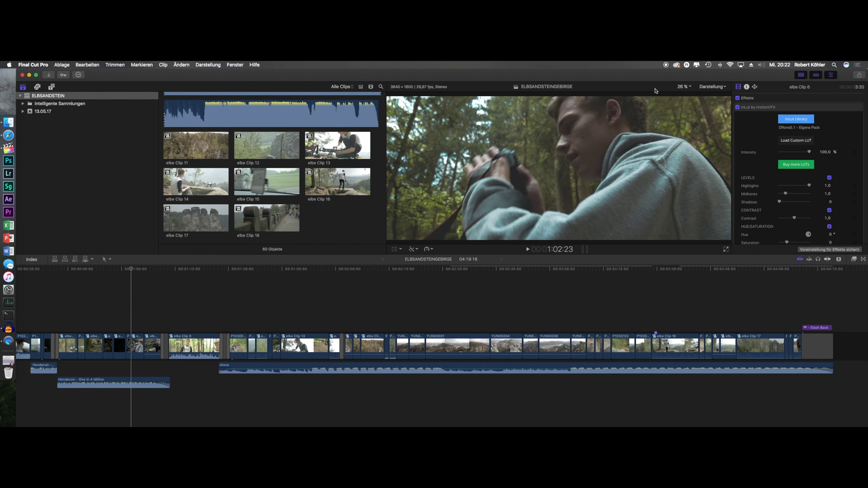
mouse_move(763, 107)
left_click(738, 108)
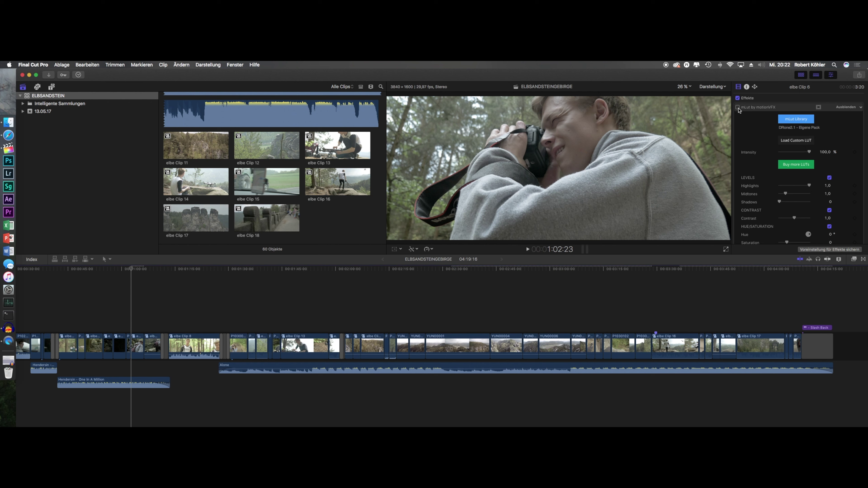
left_click(726, 251)
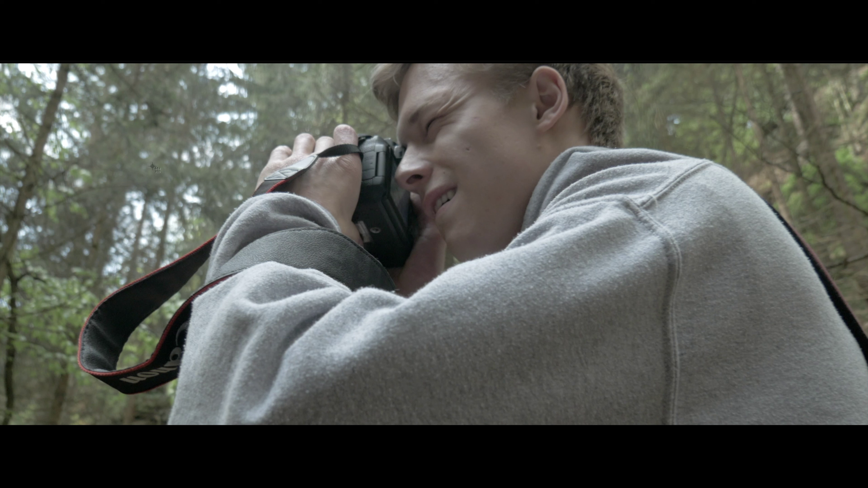
Screenshot the whole full-screen ungraded frame, then minimise Final Cut Pro.
left_click_drag(2, 64, 679, 297)
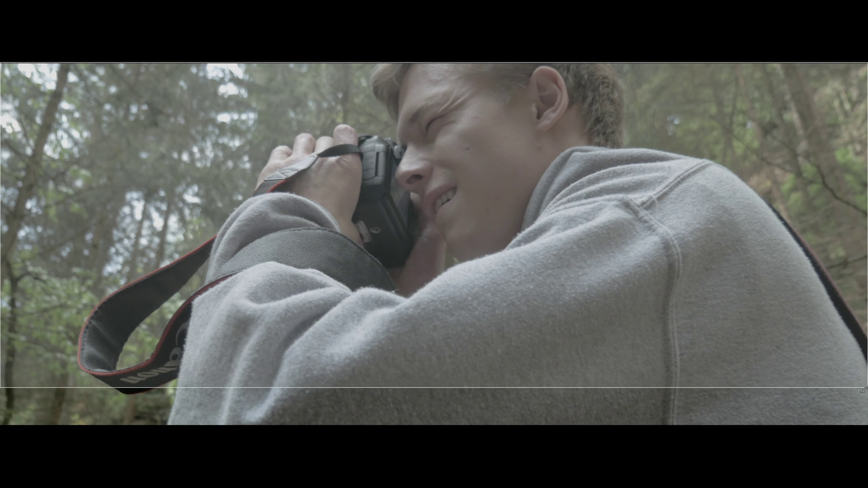
left_click_drag(678, 297, 866, 428)
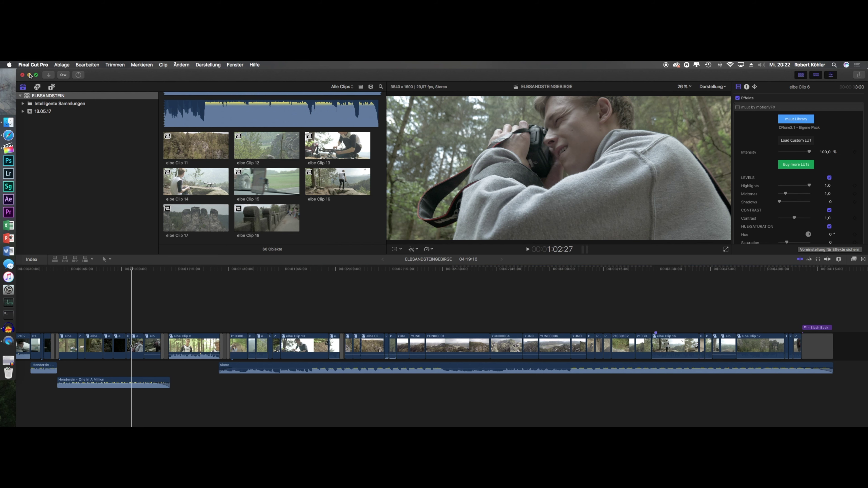
left_click(29, 75)
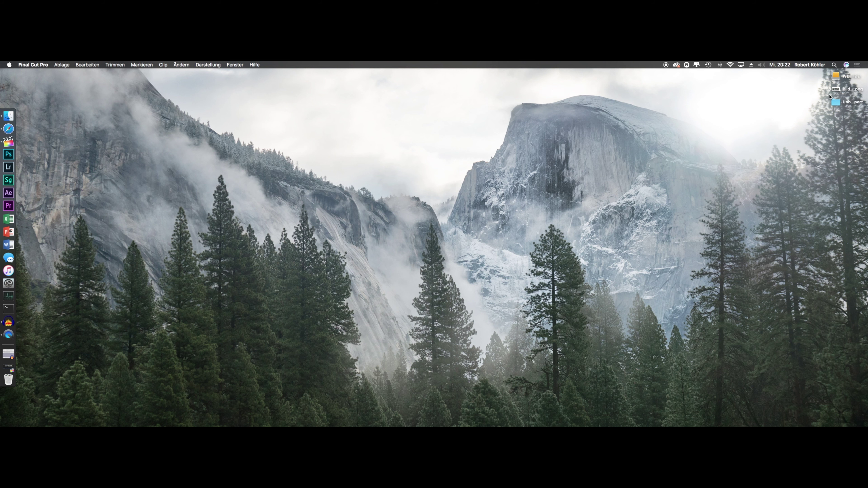
Quick Look the new desktop screenshot of the ungraded frame, then close the preview.
left_click(835, 91)
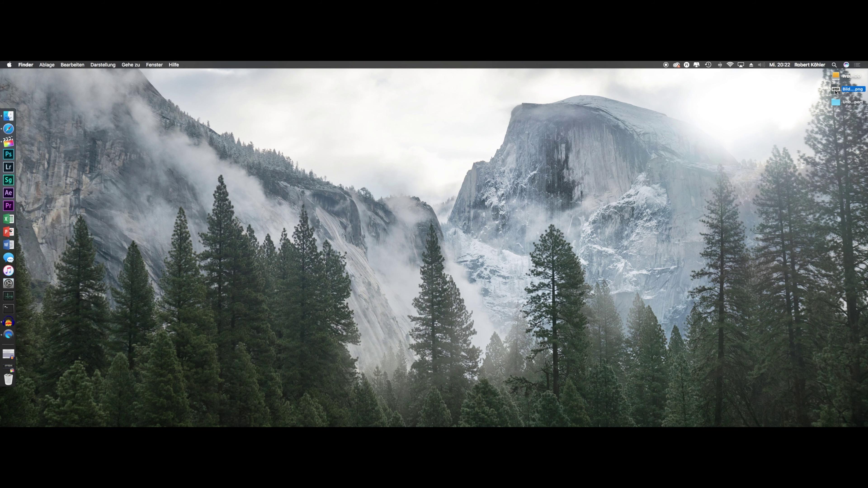
key("space")
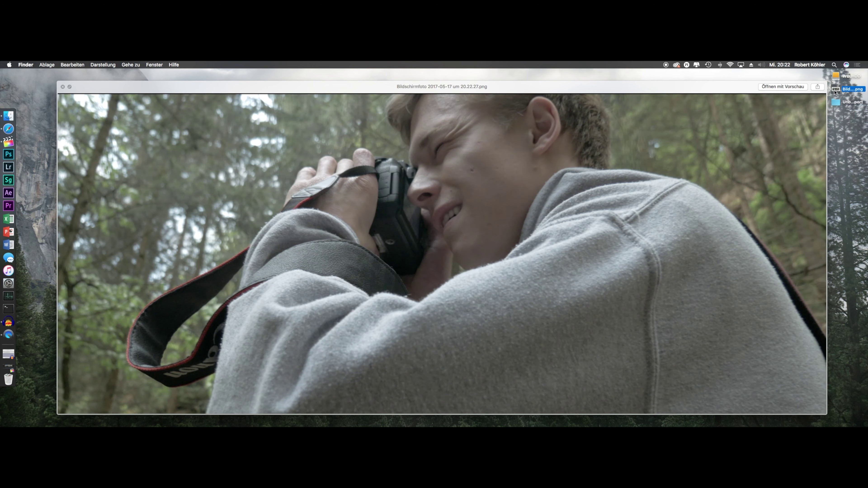
key("space")
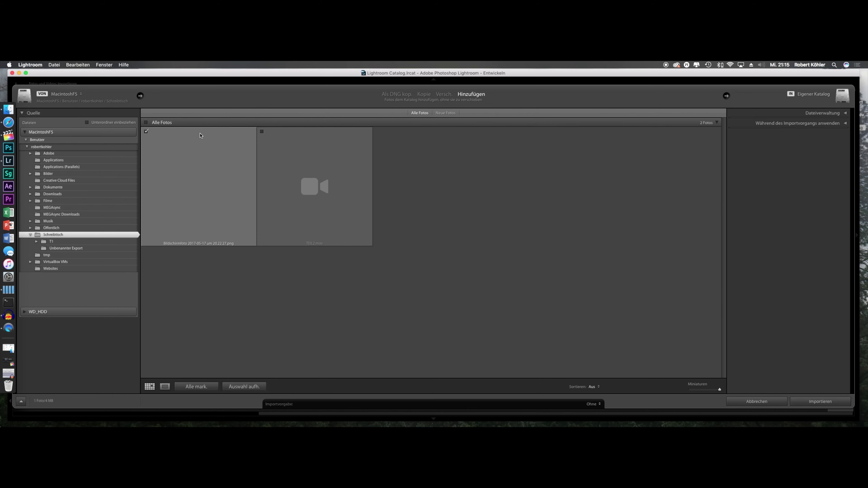
Import the screenshot PNG into Lightroom and open it in Entwickeln.
left_click(195, 158)
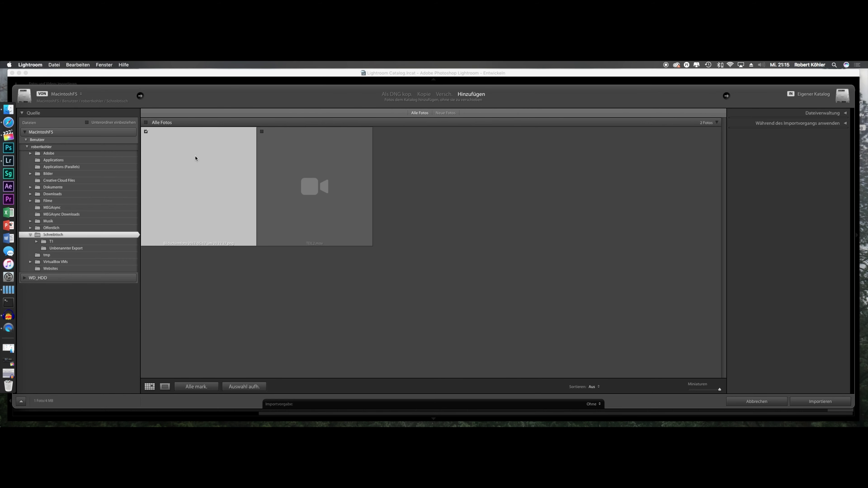
left_click(821, 402)
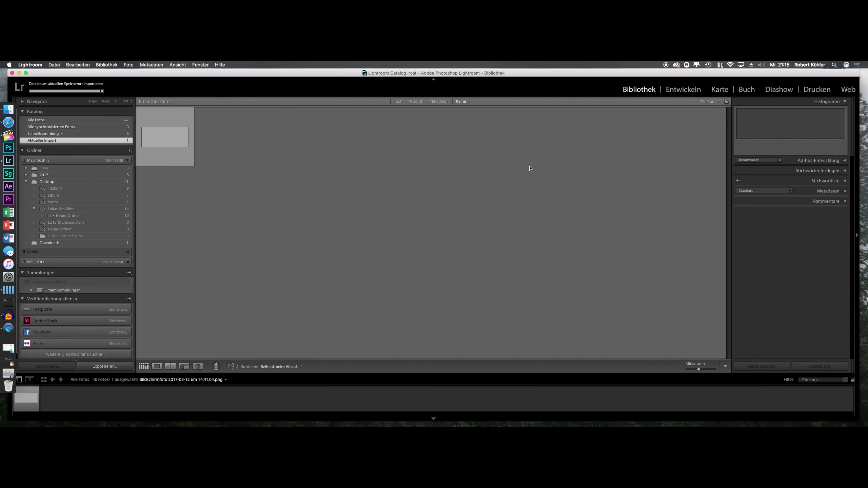
left_click(683, 90)
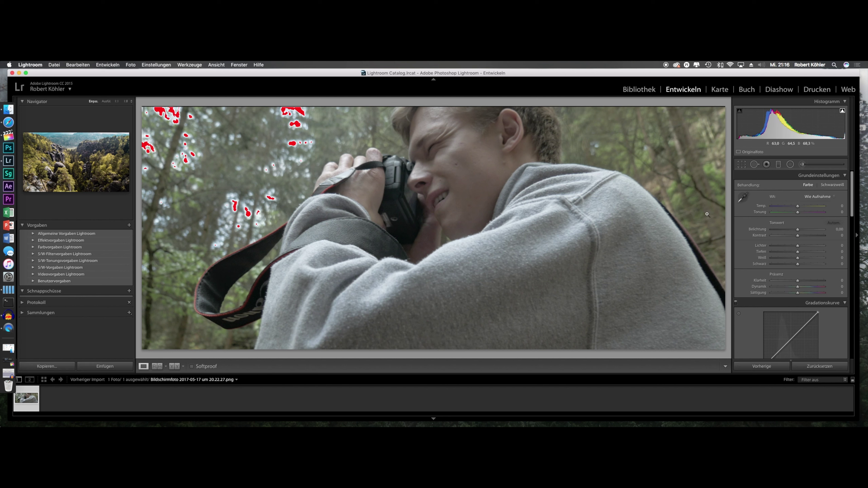
Grade it: exposure -0.25, contrast +43, highlights -27, vibrance -13, saturation -29, plus a curve.
scroll(779, 229, "down", 3)
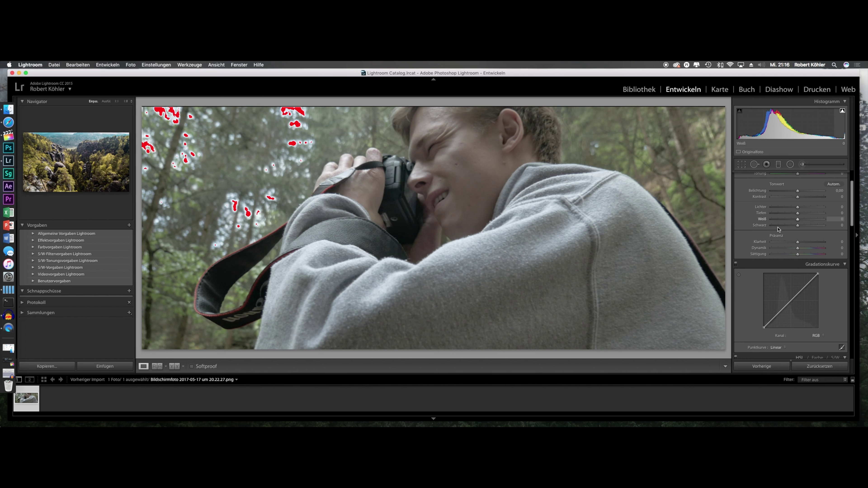
scroll(779, 229, "down", 5)
scroll(778, 235, "down", 5)
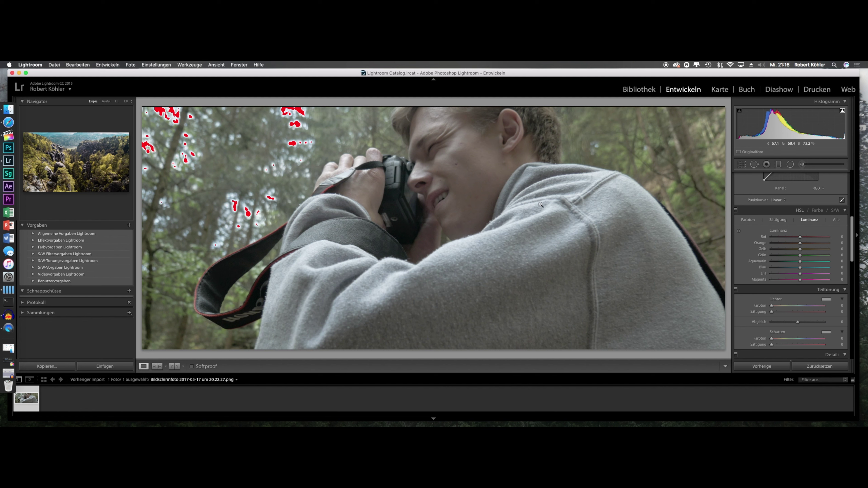
scroll(754, 231, "up", 5)
scroll(754, 231, "up", 5)
scroll(754, 231, "up", 5)
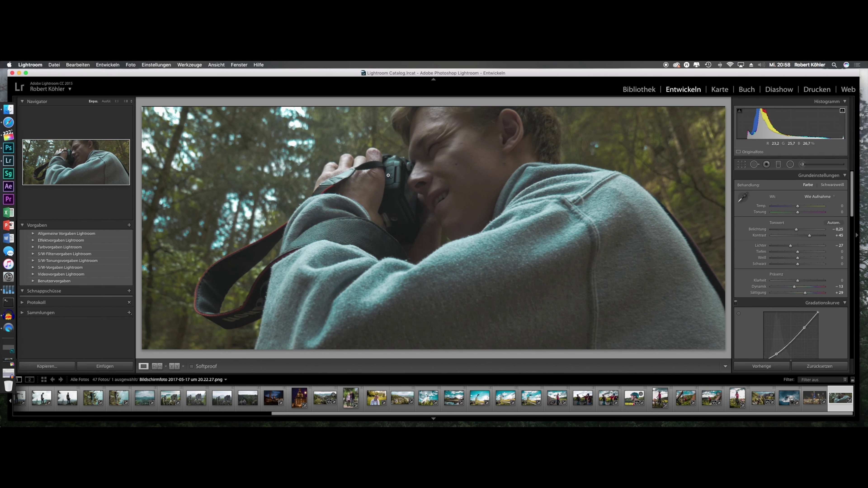
Copy all develop settings via Einstellungen kopieren, then minimise Lightroom.
right_click(358, 170)
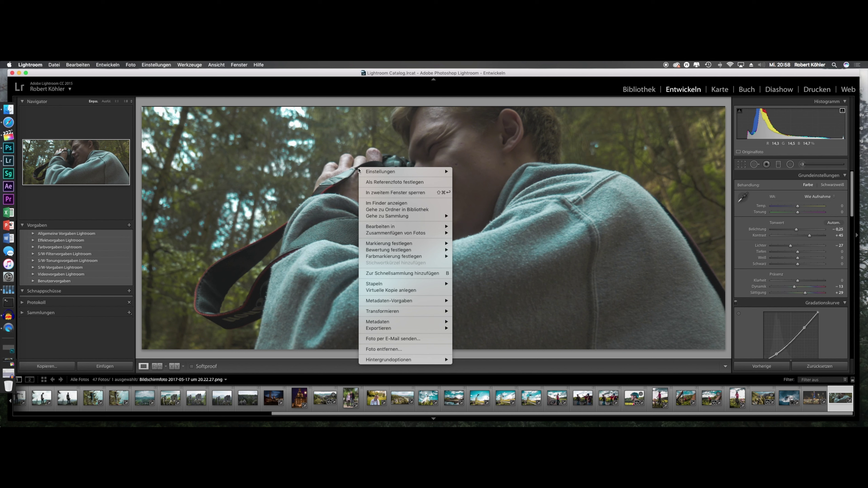
mouse_move(400, 172)
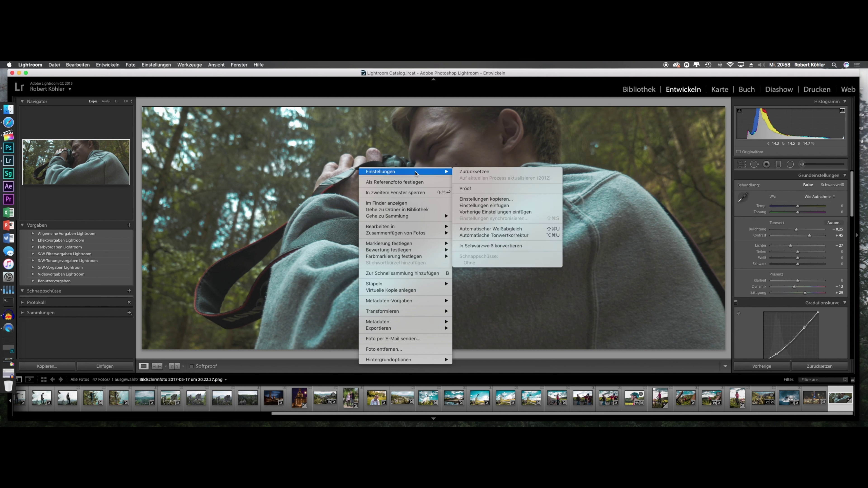
left_click(477, 201)
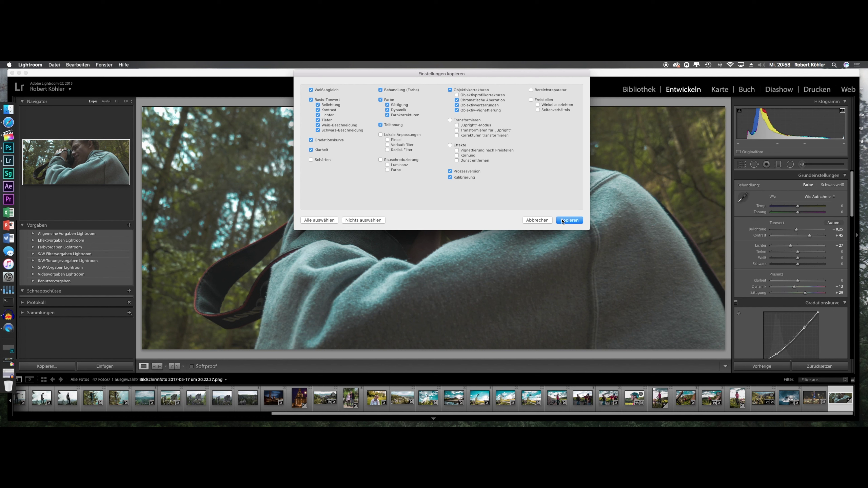
left_click(562, 220)
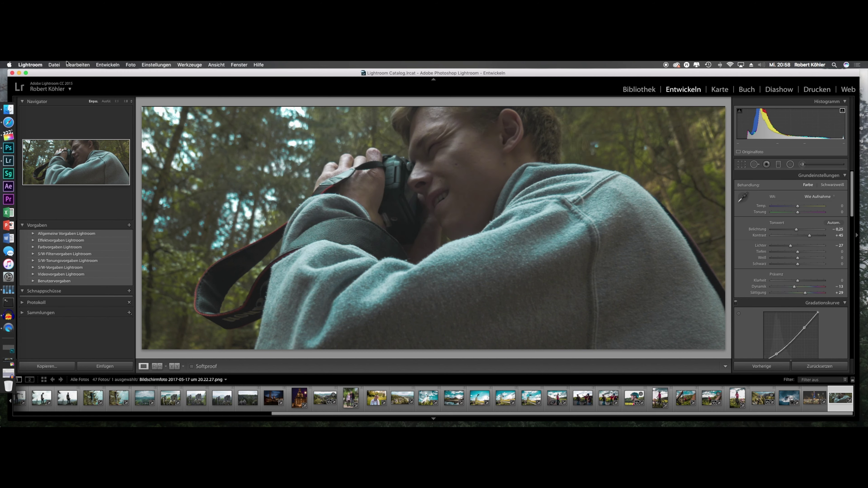
left_click(19, 73)
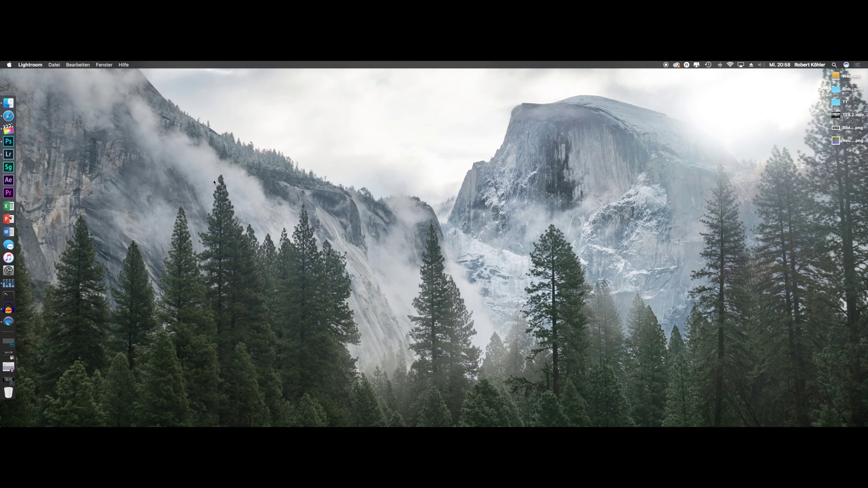
Launch LUT Generator from Launchpad and start generating a HALD image.
key("F4")
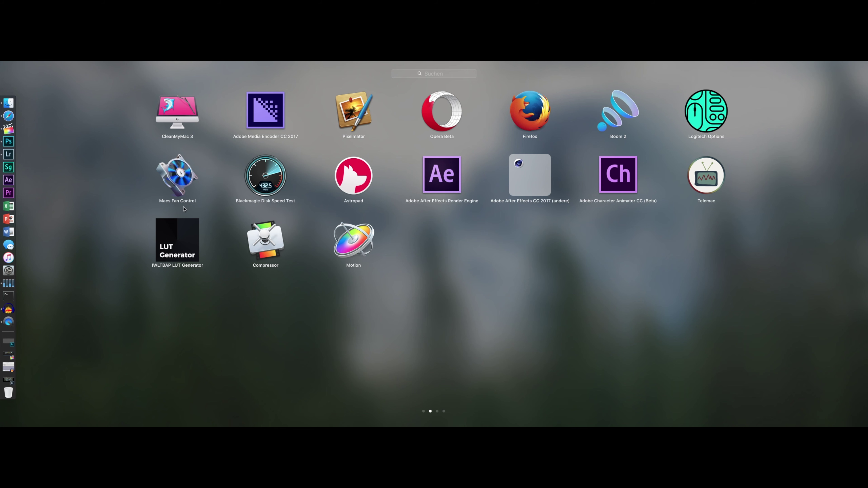
left_click(197, 253)
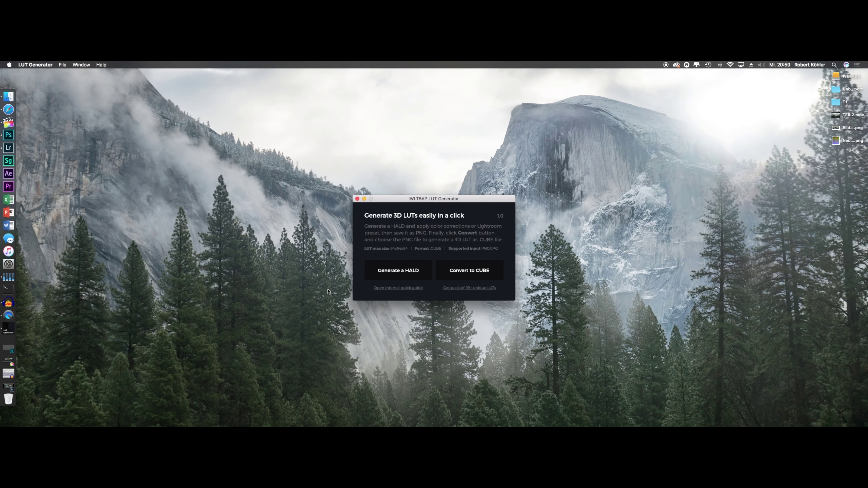
left_click(402, 277)
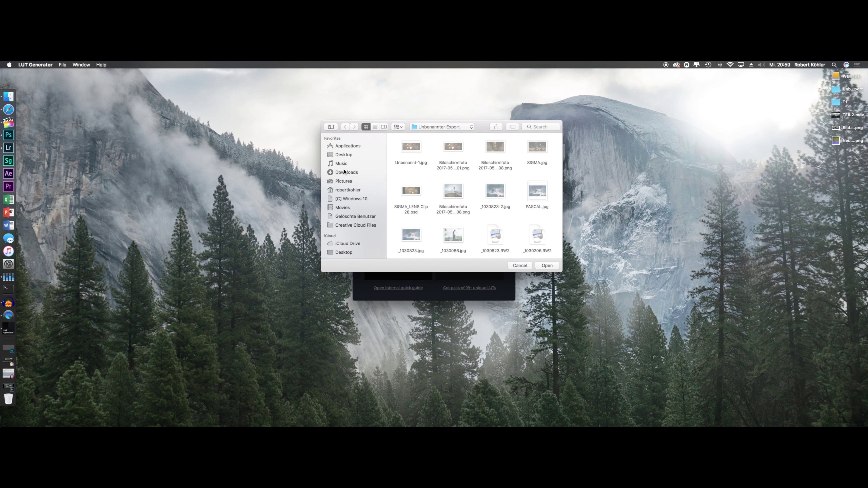
Save Neutral-512.png to the desktop, trashing the old HALD, and drag it to Lightroom.
left_click(338, 157)
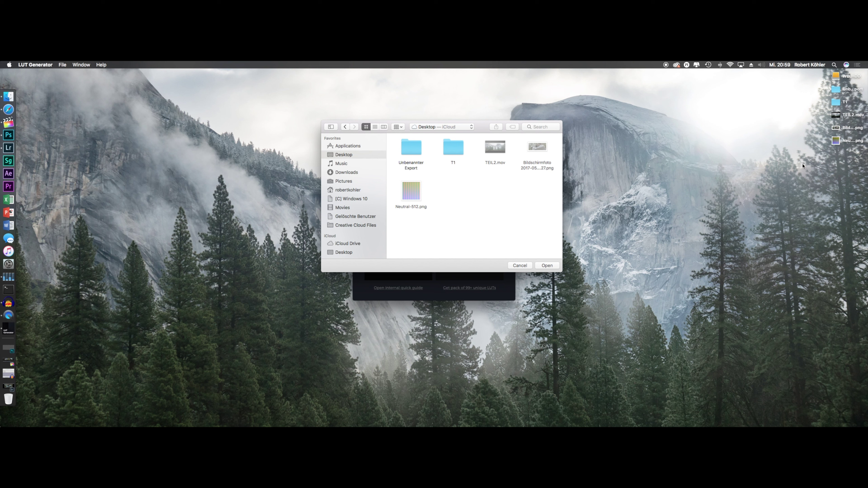
left_click_drag(849, 143, 10, 403)
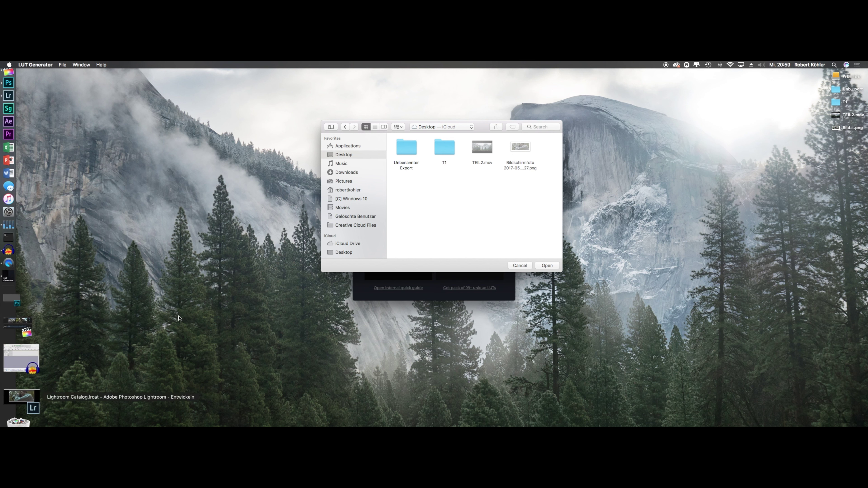
left_click(546, 266)
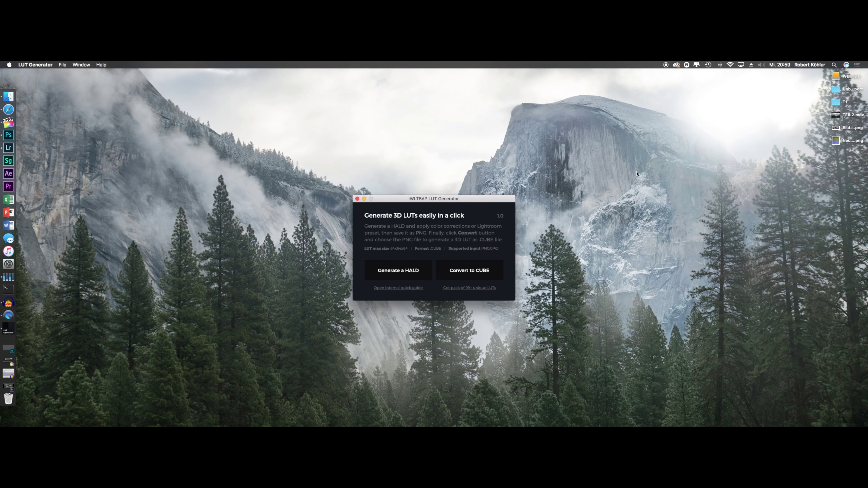
left_click_drag(835, 141, 36, 176)
mouse_move(37, 176)
left_mouse_down()
mouse_move(831, 142)
mouse_move(7, 151)
left_mouse_up()
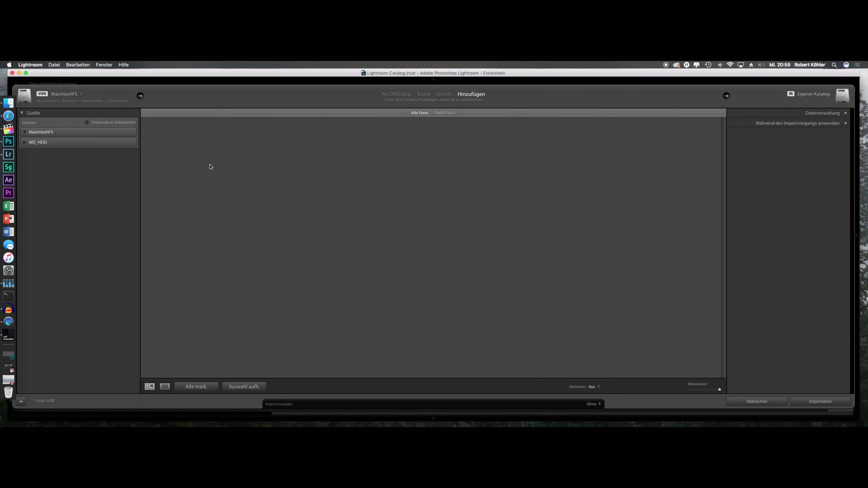
Import Neutral-512.png into Lightroom and open it in Entwickeln.
left_click(366, 187)
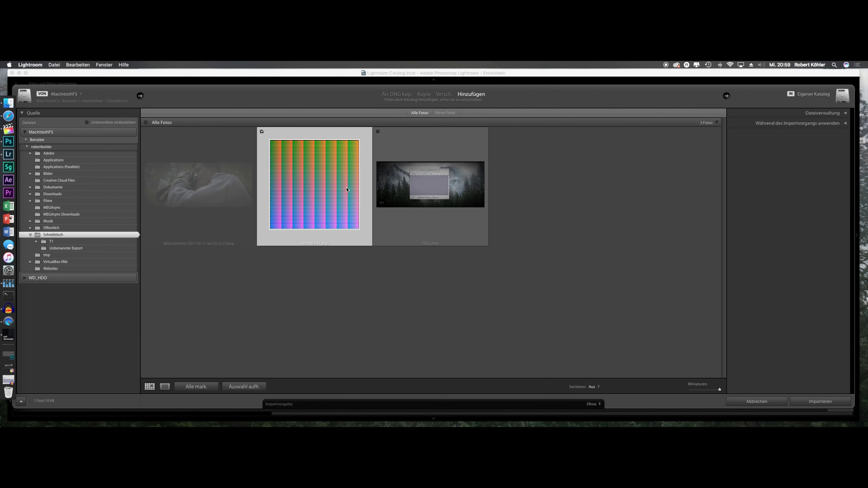
left_click(819, 403)
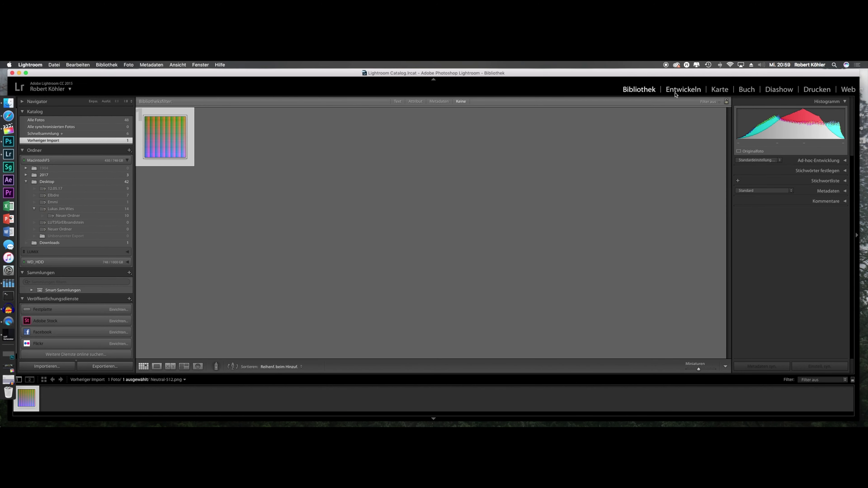
left_click(680, 89)
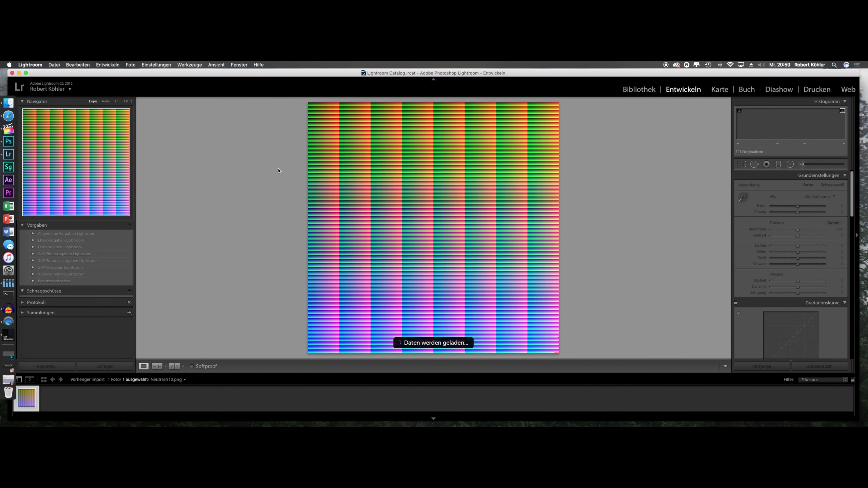
Paste the copied colour grade onto the Neutral-512 HALD image.
right_click(368, 180)
mouse_move(407, 184)
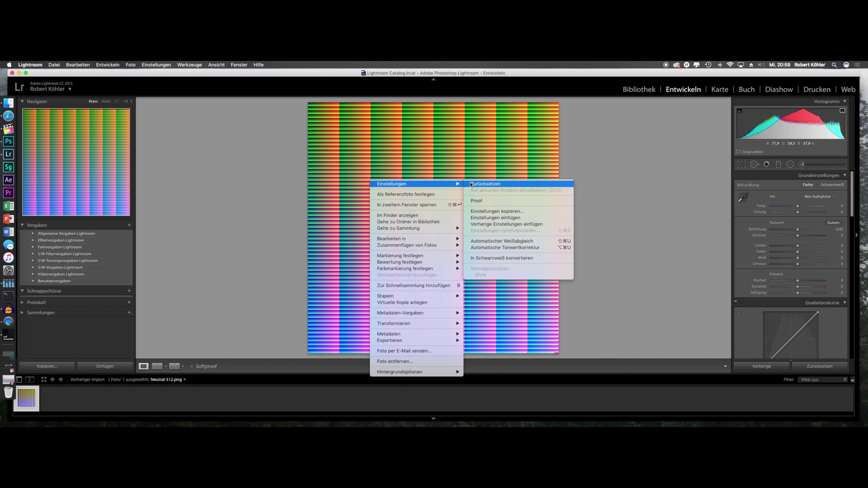
left_click(495, 218)
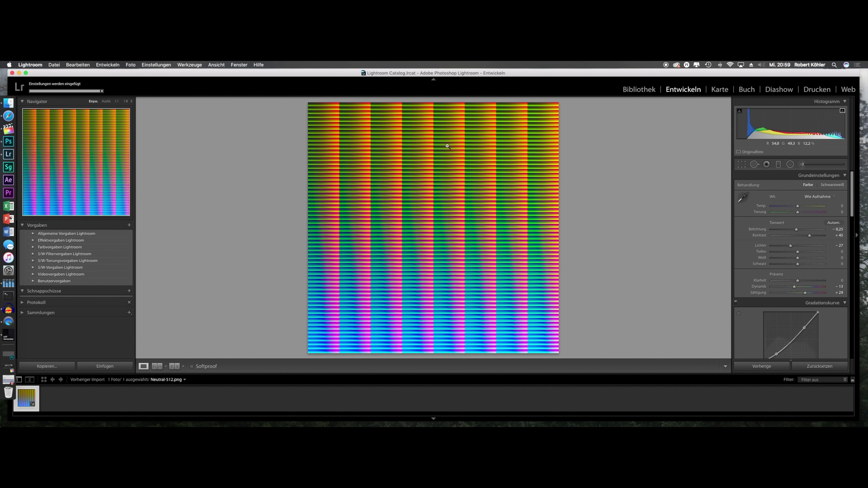
right_click(388, 191)
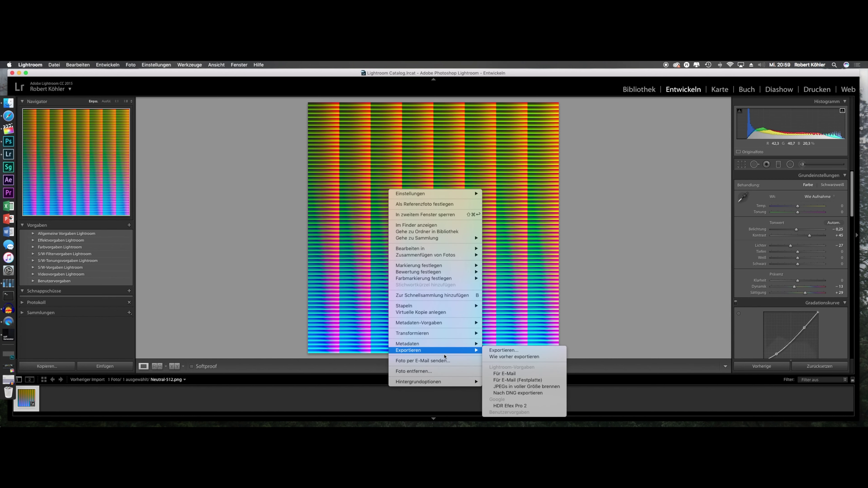
Export the graded HALD as a quality-100 JPEG into desktop folder Unbenannter Export, then minimise Lightroom.
left_click(504, 350)
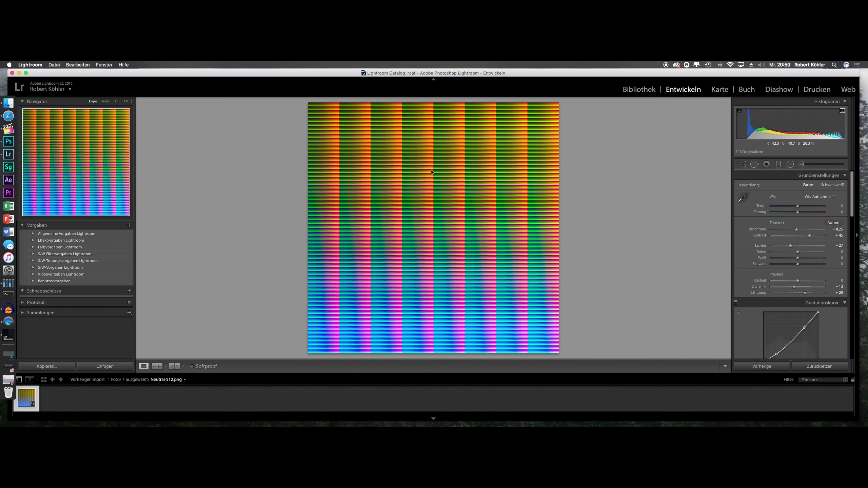
scroll(513, 212, "down", 3)
scroll(521, 214, "down", 3)
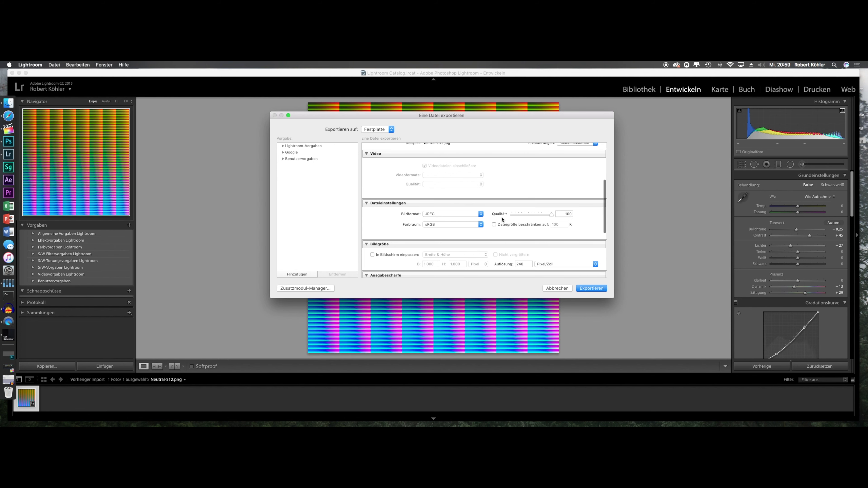
scroll(545, 220, "up", 5)
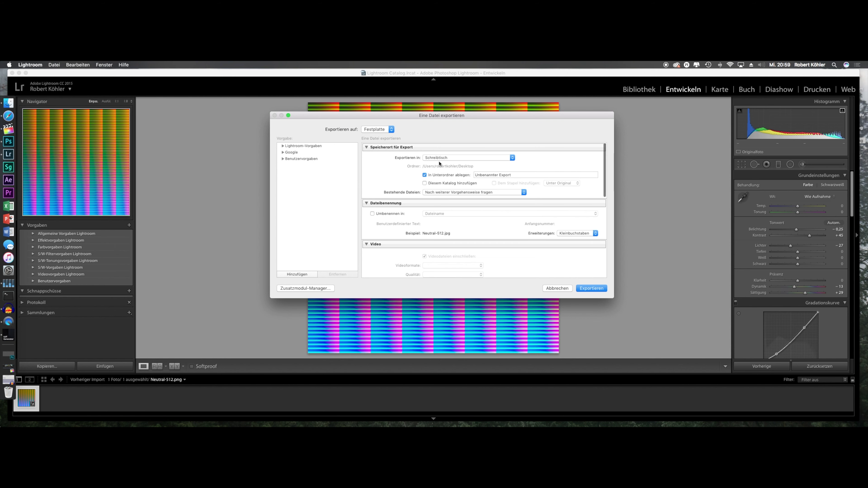
left_click(581, 289)
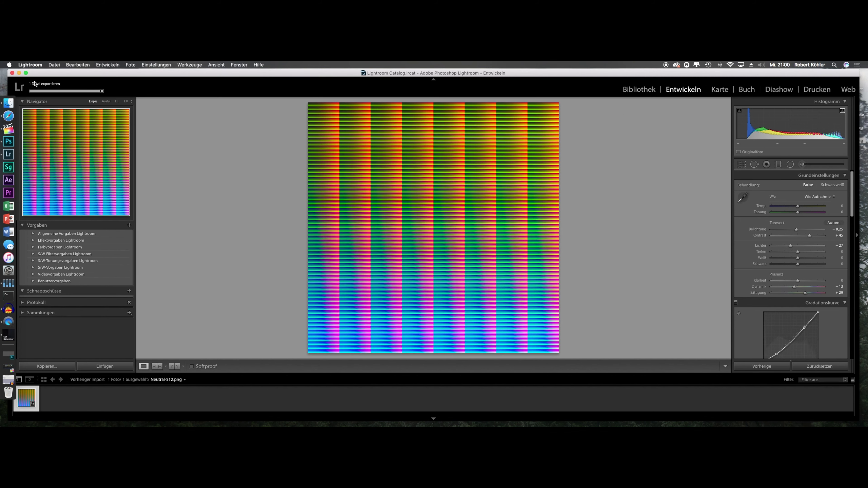
left_click(19, 73)
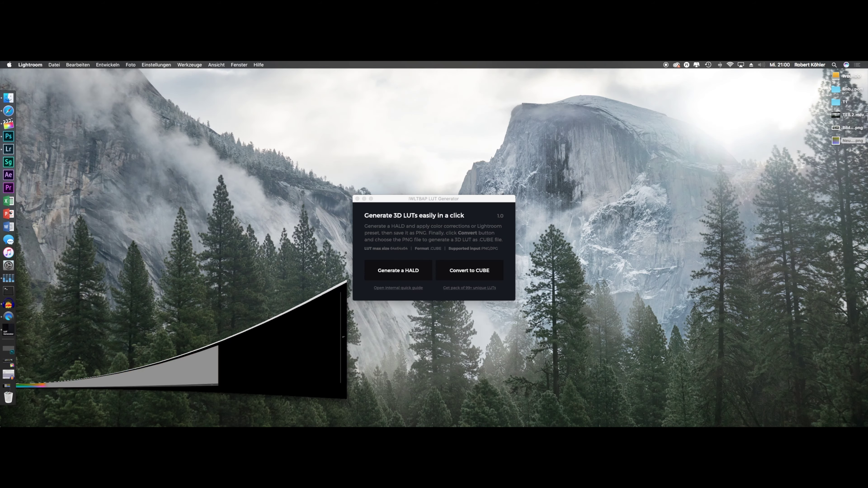
Open the Unbenannter Export folder on the desktop and move its window aside.
left_click(836, 90)
double_click(836, 91)
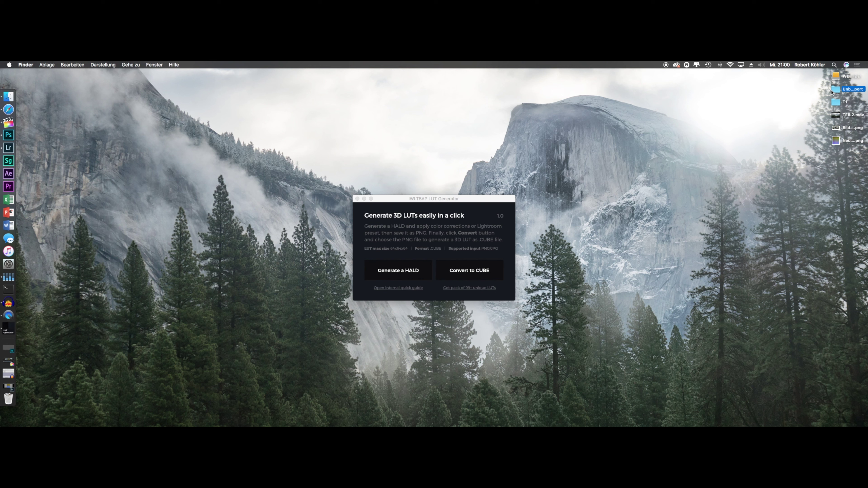
left_click_drag(461, 128, 604, 112)
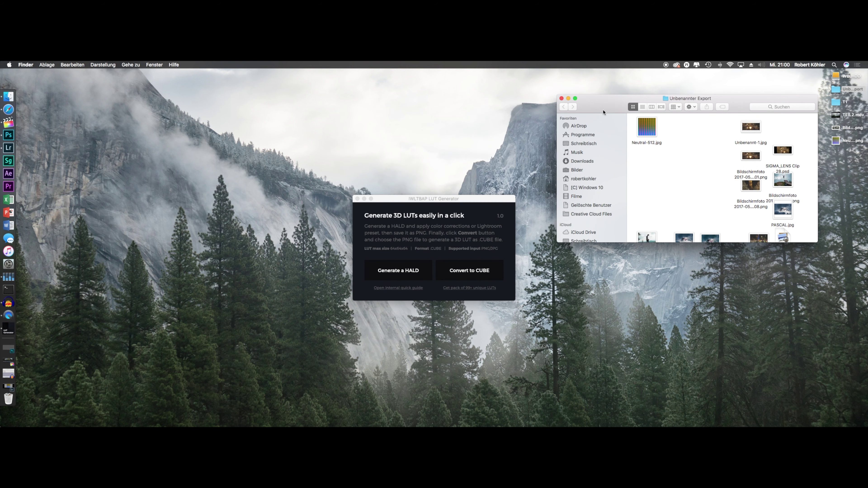
Convert Neutral-512.jpg from Unbenannter Export into a CUBE LUT.
left_click(455, 273)
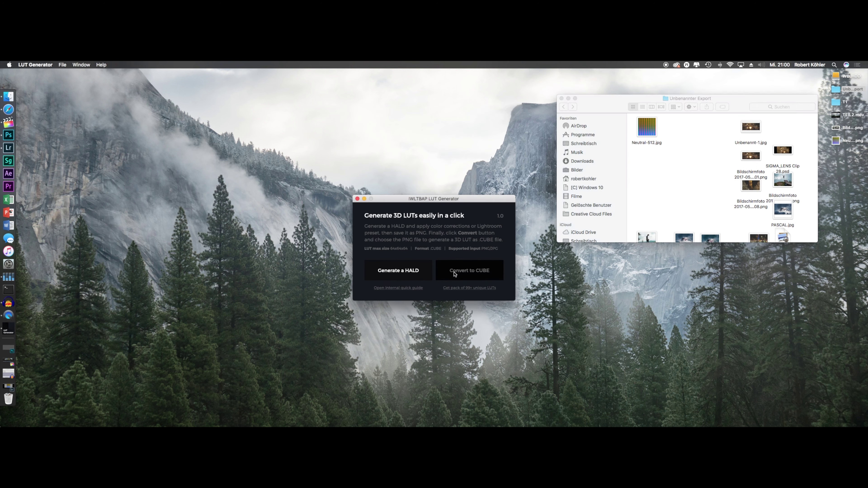
left_click(417, 200)
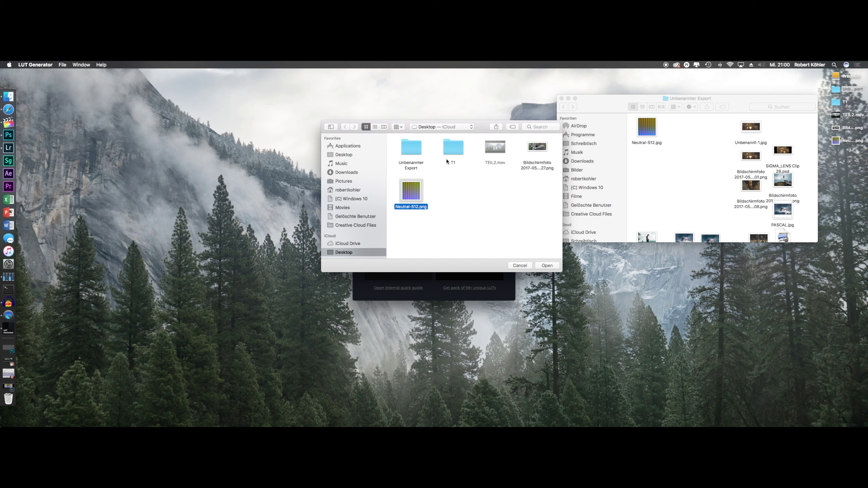
left_click_drag(483, 127, 418, 119)
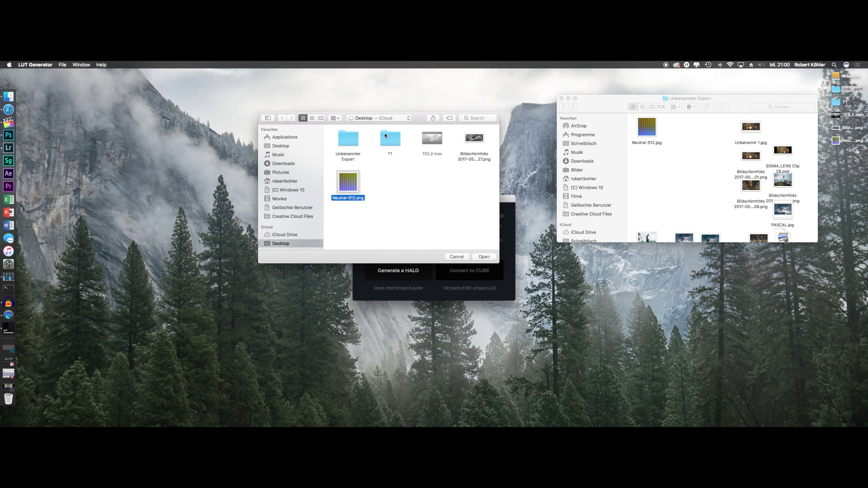
left_click(378, 187)
double_click(350, 149)
left_click(358, 142)
left_click(484, 257)
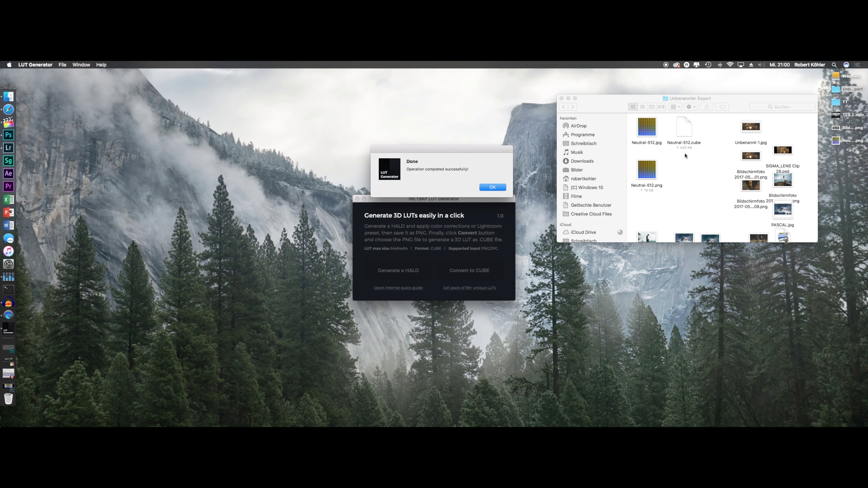
Dismiss the Done alert and open Informationen for Neutral-512.cube.
left_click(482, 189)
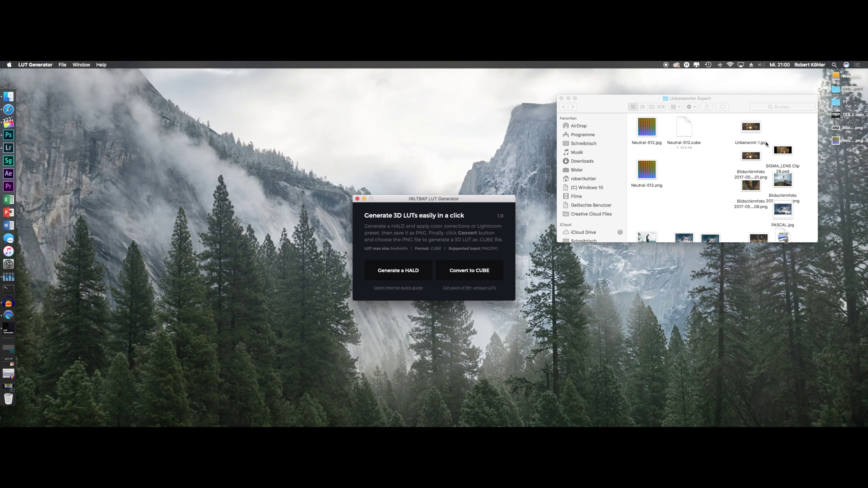
left_click(687, 139)
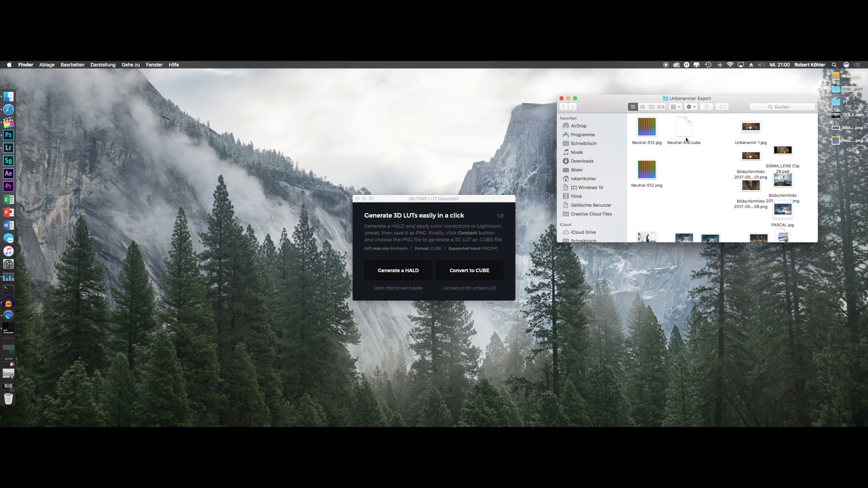
left_click_drag(612, 105, 582, 105)
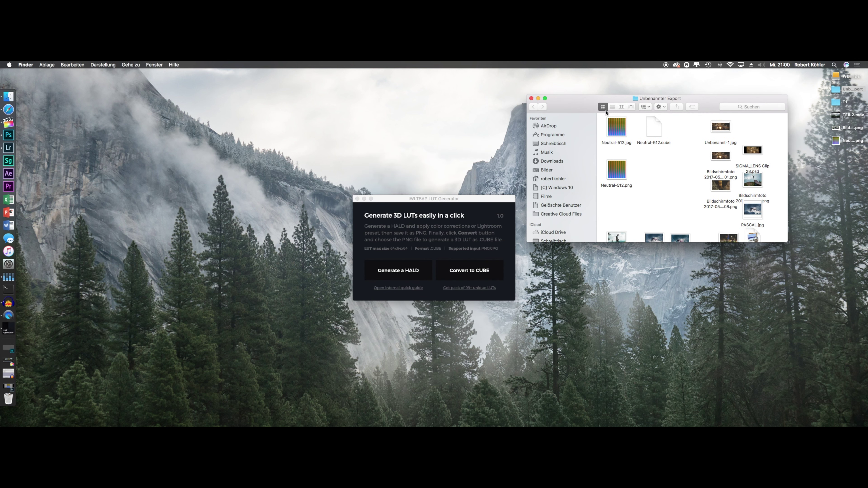
right_click(653, 126)
left_click(665, 157)
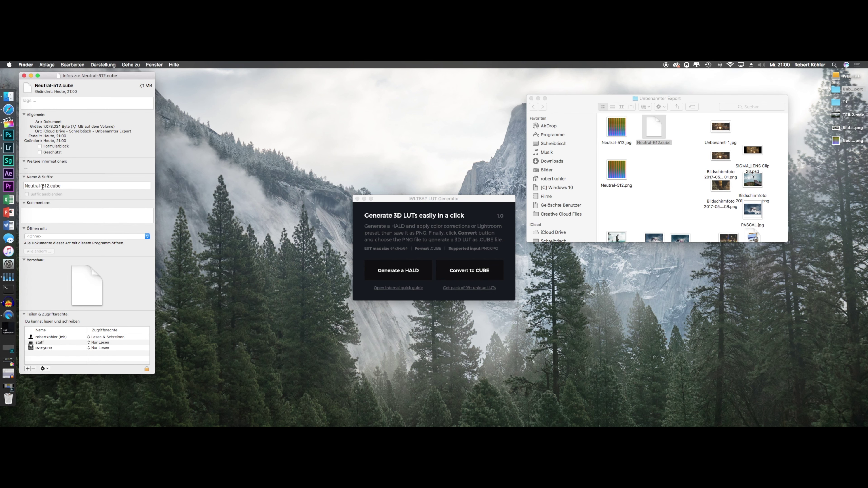
Rename the file to YTLUT.cube, close the info window, and minimise the folder.
left_click(48, 186)
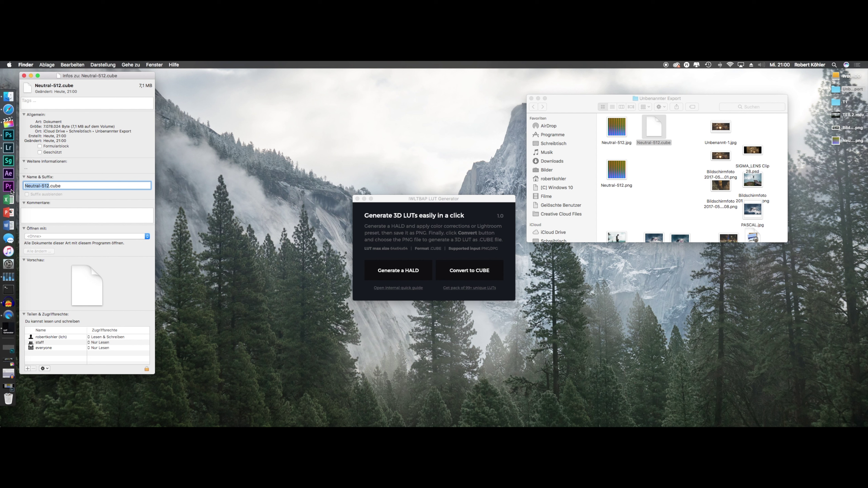
key("BackSpace")
type("YTLU")
key("Return")
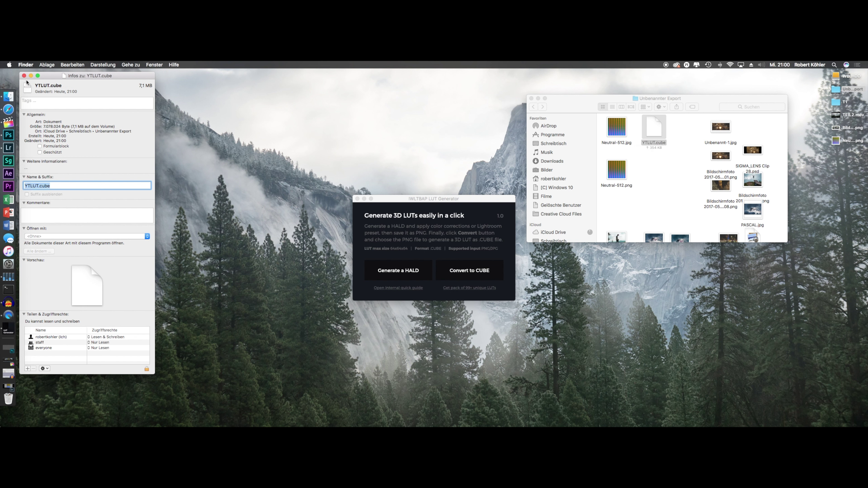
left_click(24, 76)
left_click(671, 169)
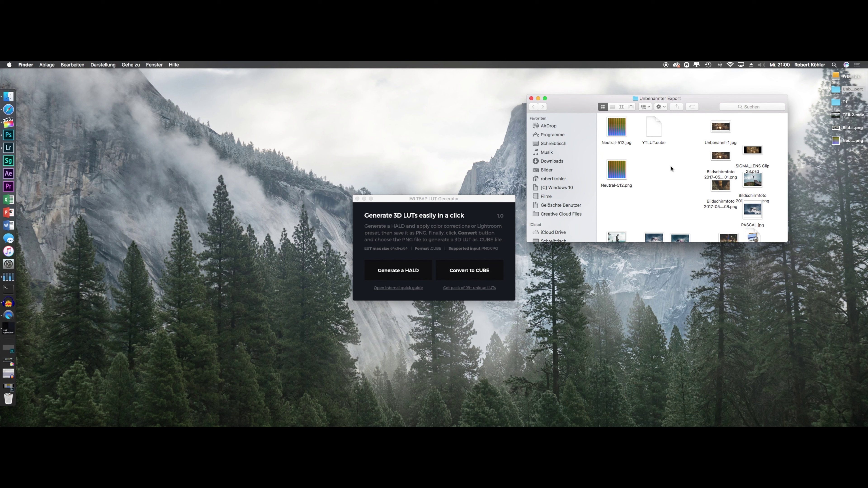
left_click(538, 98)
Minimize the LUT Generator and Final Cut Pro windows, leaving YTLUT.cube on the desktop.
left_click(364, 199)
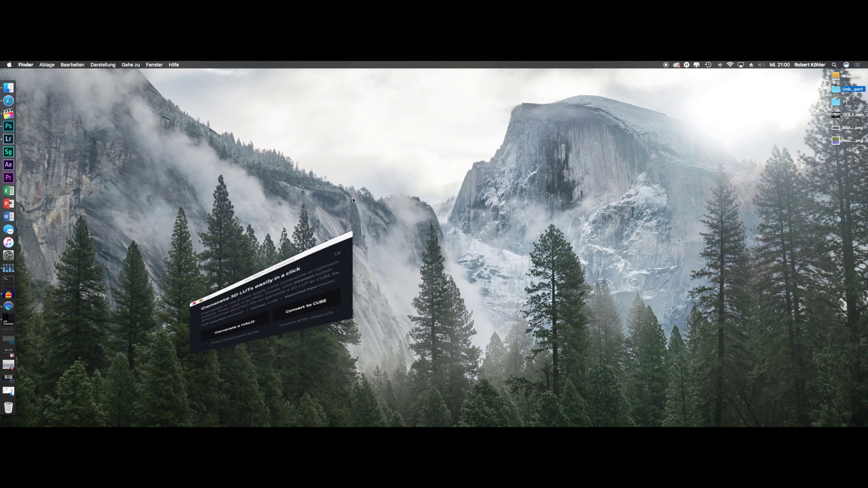
left_click(4, 130)
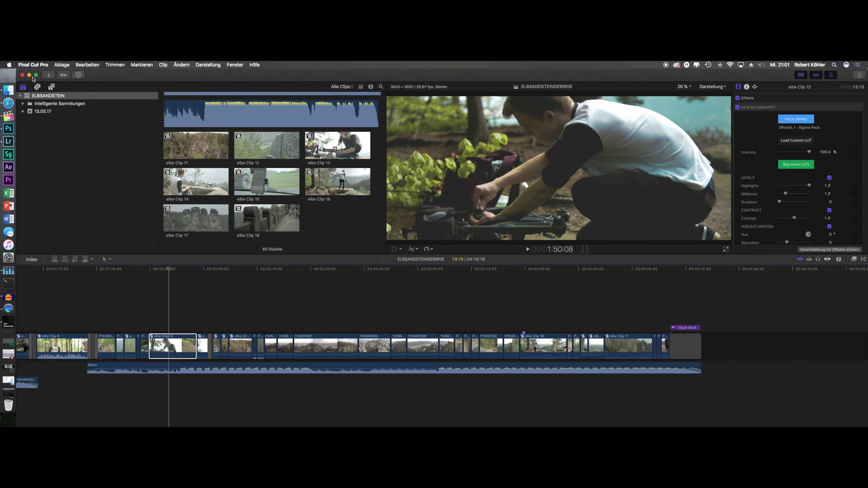
left_click(29, 75)
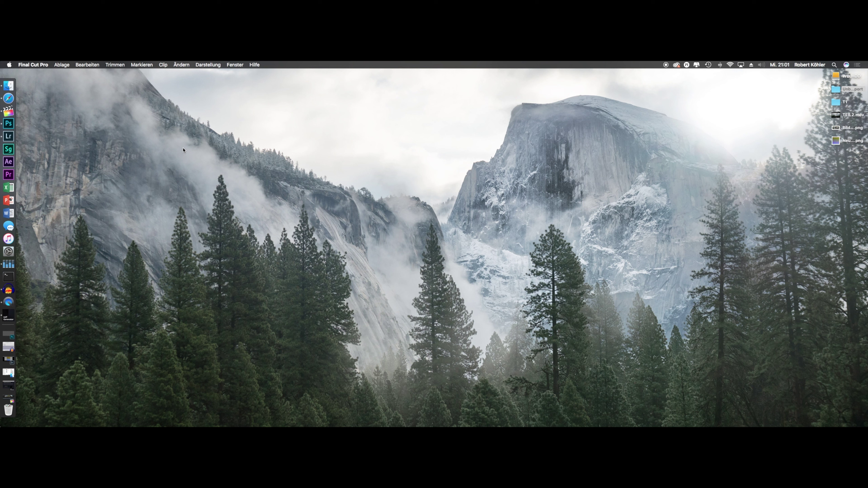